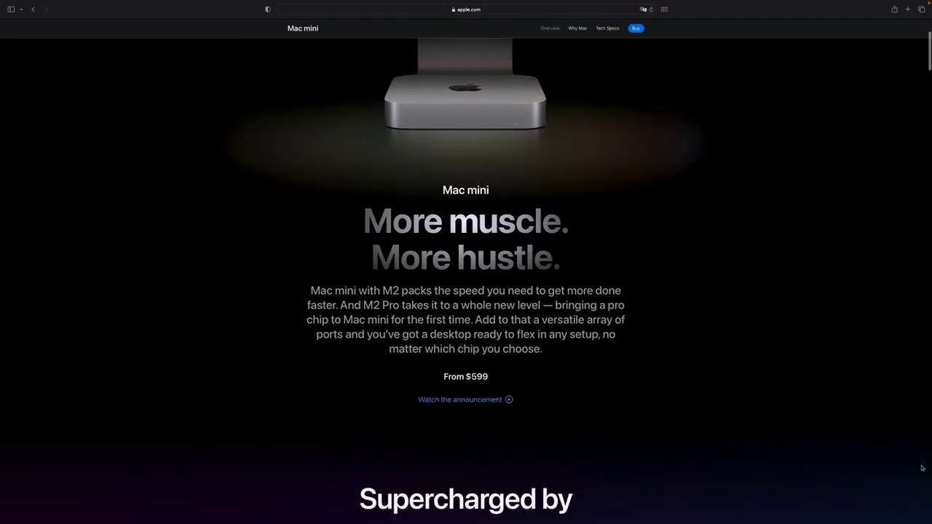
- Scroll the Mac mini page down to the 'Supercharged by' M2 and M2 Pro chip section
{"action": "scroll", "coordinate": [922, 469], "scroll_direction": "down", "scroll_amount": 10}
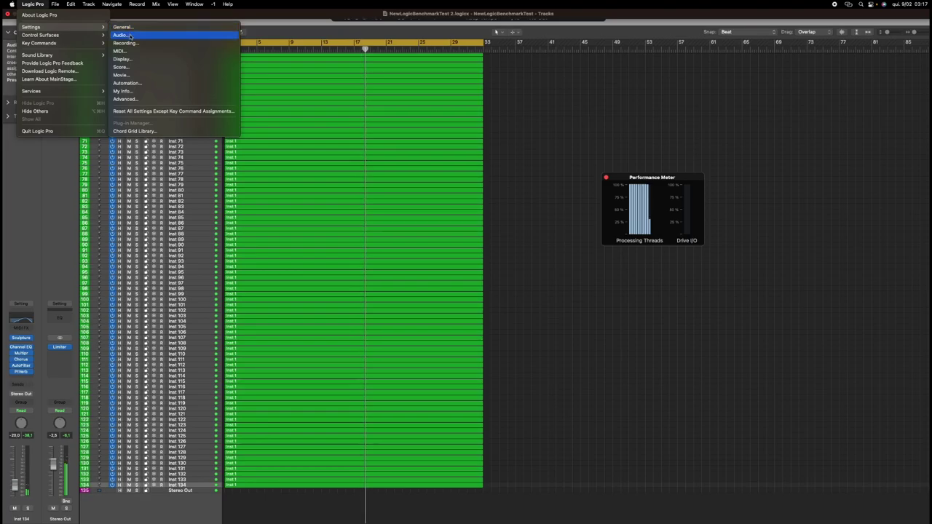
- Bring up the Logic Pro Settings submenu for the audio options
{"action": "left_click", "coordinate": [131, 35]}
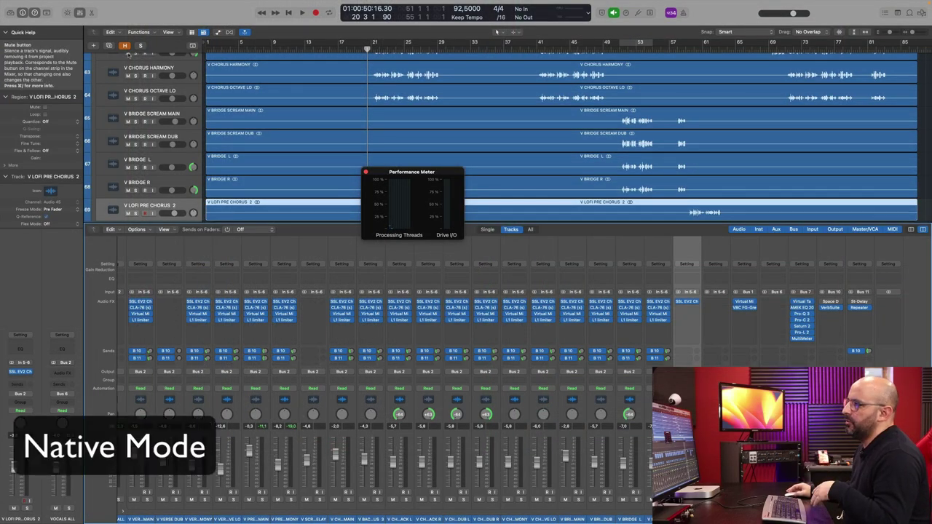
{"action": "left_click", "coordinate": [38, 7]}
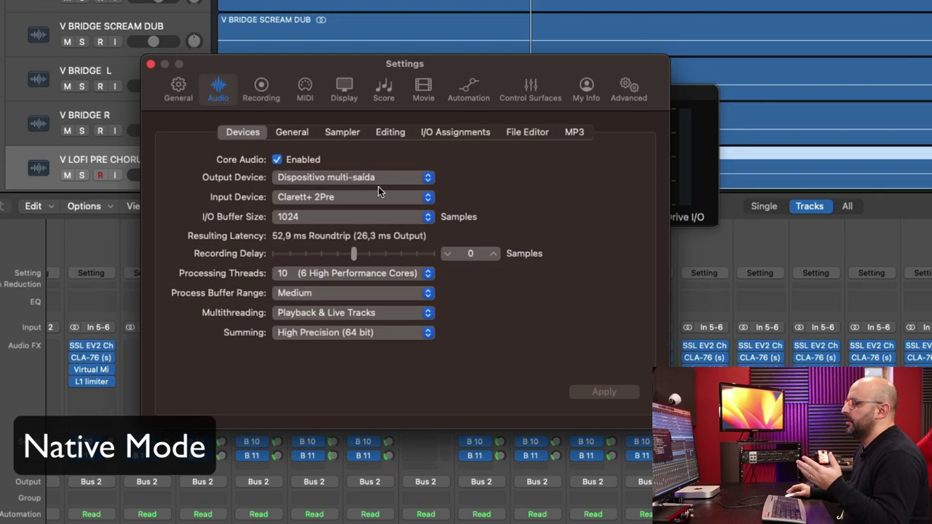
{"action": "left_click", "coordinate": [361, 274]}
{"action": "left_click", "coordinate": [364, 273]}
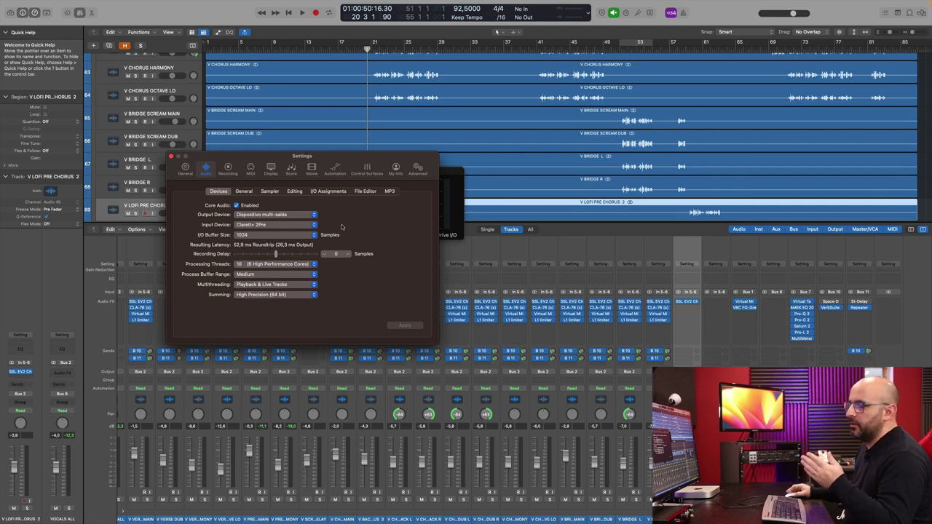
{"action": "key", "text": "super+w"}
{"action": "key", "text": "x"}
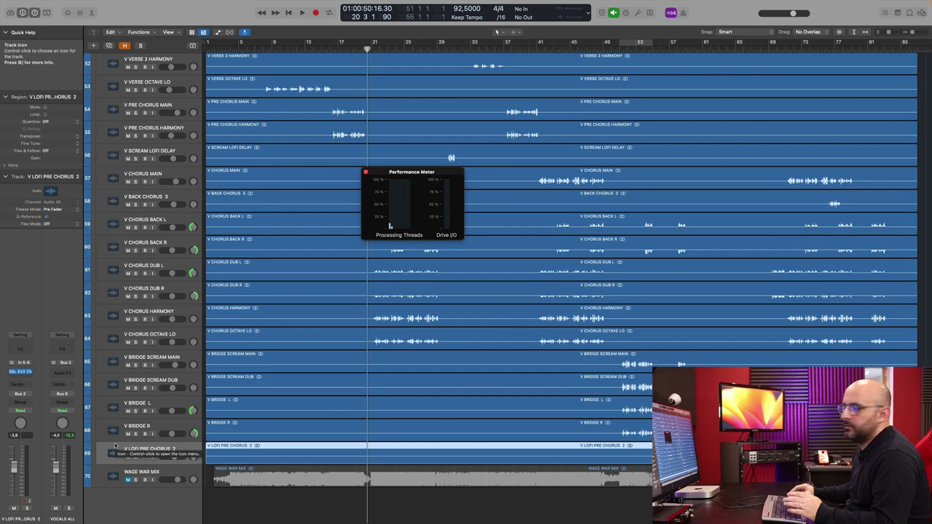
{"action": "key", "text": "x"}
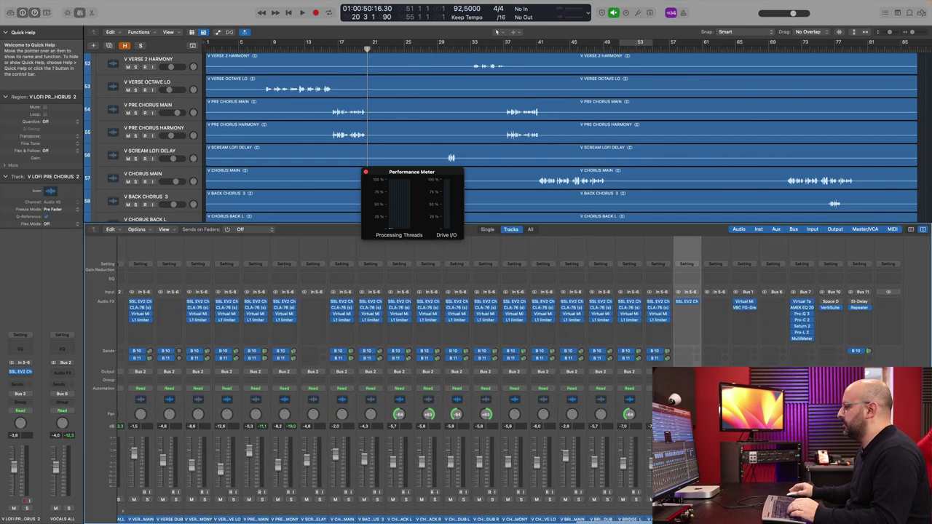
- Open SSL EV2, Virtual Mix Rack, Saturn 2, VOX VERB and Repeater; move AMEK EQ 200 below the meter
{"action": "left_click", "coordinate": [630, 304]}
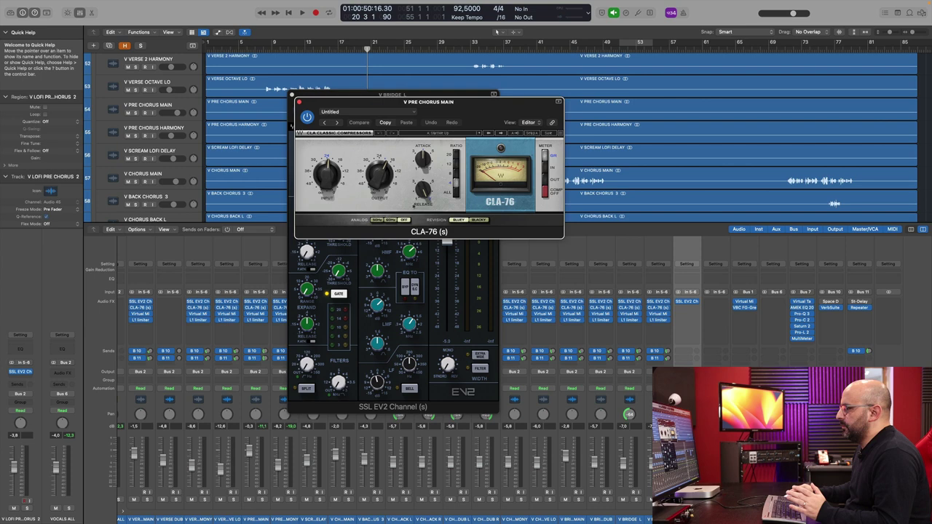
{"action": "left_click", "coordinate": [256, 315]}
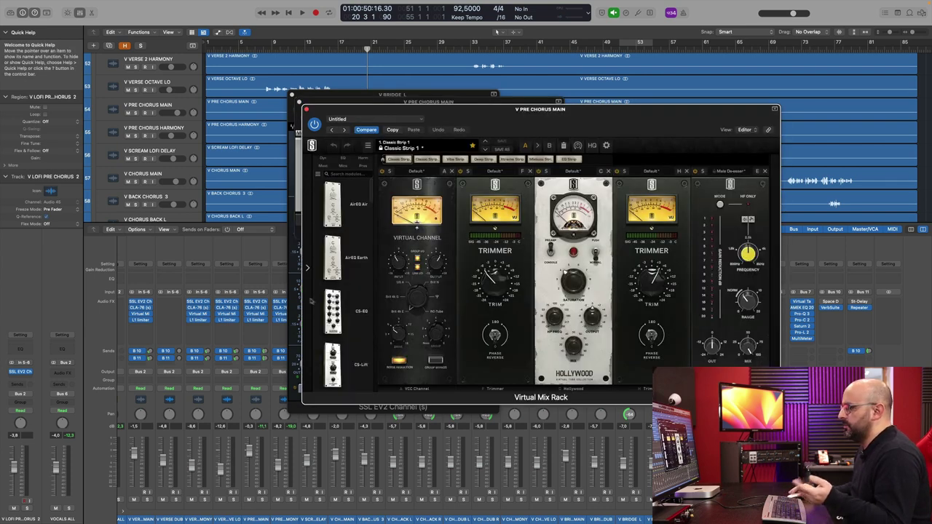
{"action": "left_click", "coordinate": [801, 326]}
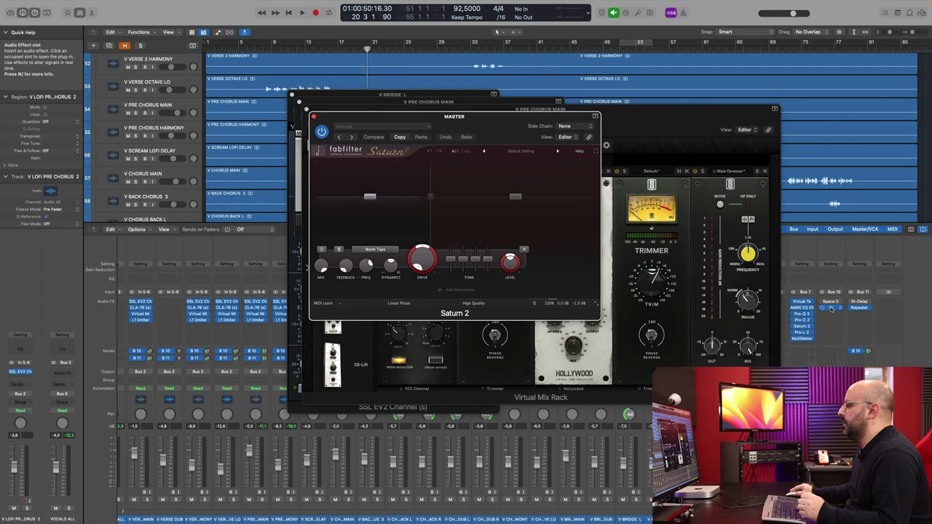
{"action": "left_click", "coordinate": [831, 308]}
{"action": "left_click", "coordinate": [858, 308]}
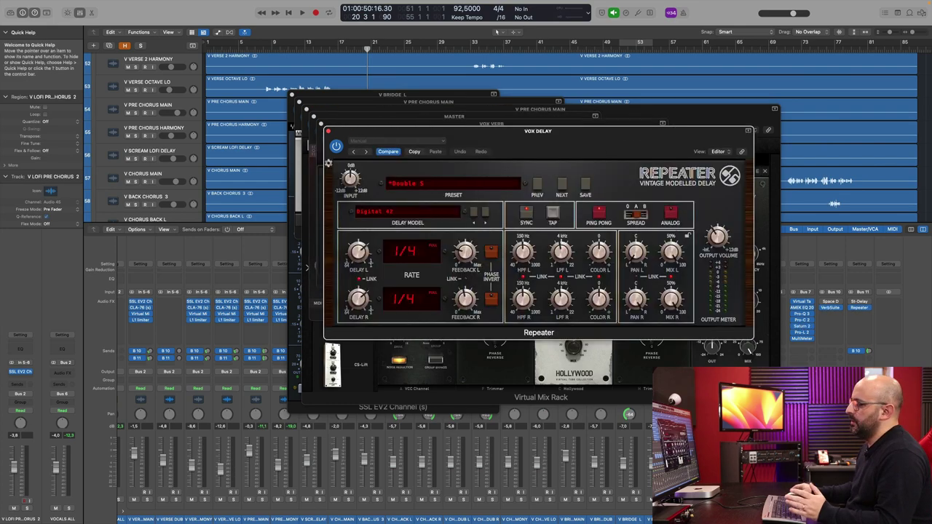
{"action": "scroll", "coordinate": [248, 508], "scroll_direction": "left", "scroll_amount": 15}
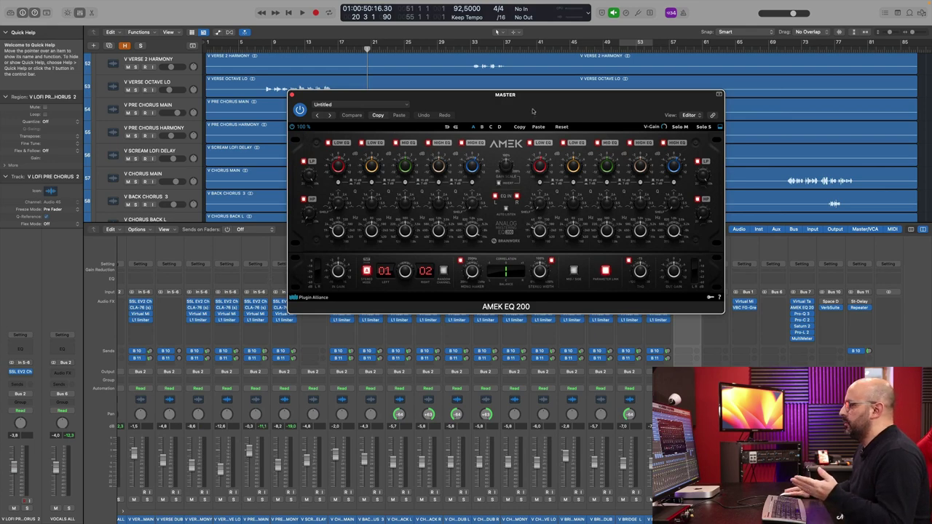
{"action": "left_click_drag", "start_coordinate": [532, 110], "coordinate": [543, 258]}
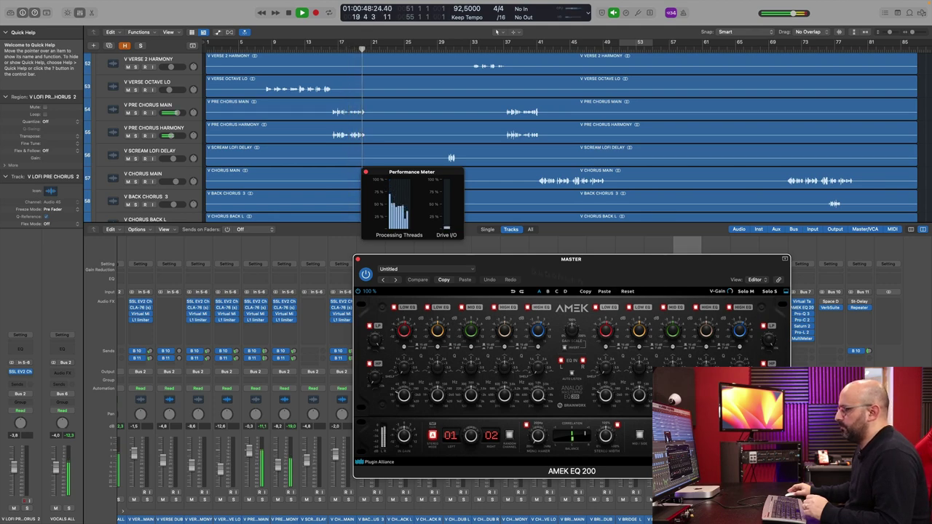
- Nudge the AMEK EQ 200 window and open SSL EV2 on V PRE CHORUS MAIN beside the meter
{"action": "left_click_drag", "start_coordinate": [437, 259], "coordinate": [457, 260]}
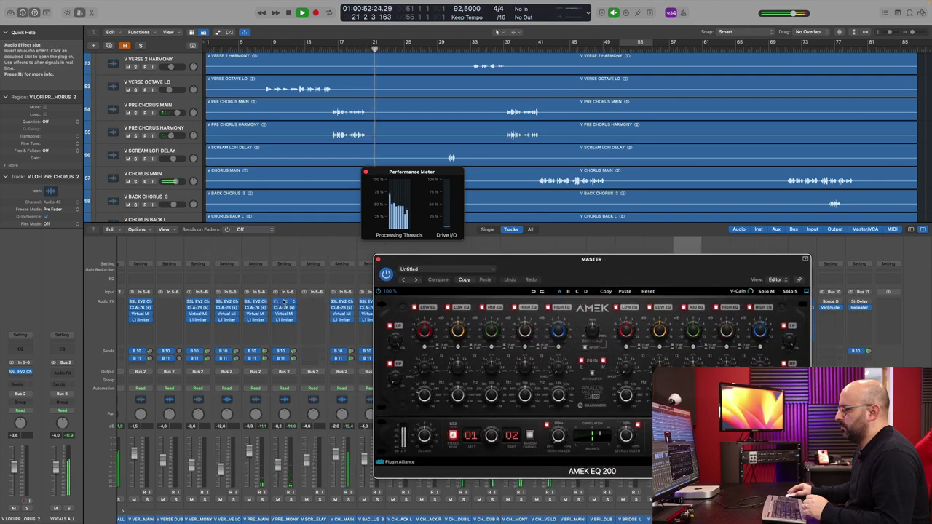
{"action": "left_click", "coordinate": [254, 301]}
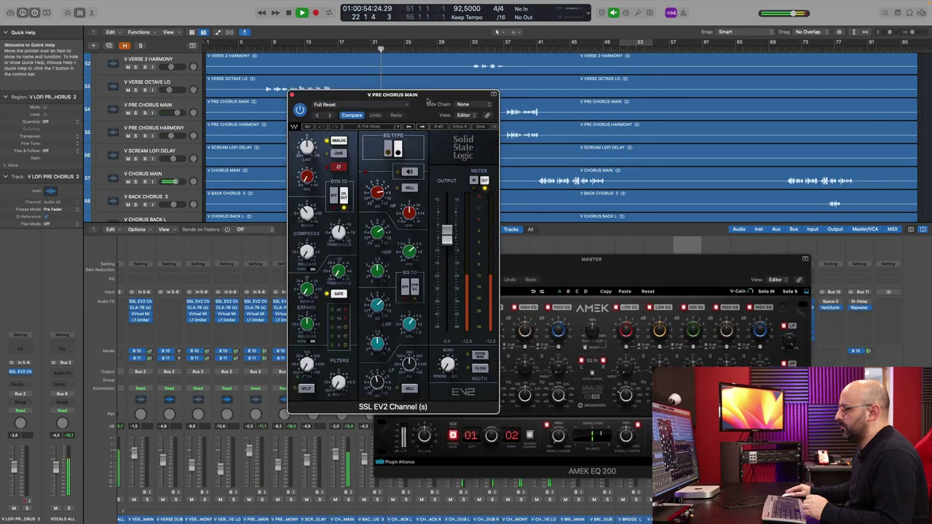
{"action": "left_click_drag", "start_coordinate": [428, 100], "coordinate": [696, 82]}
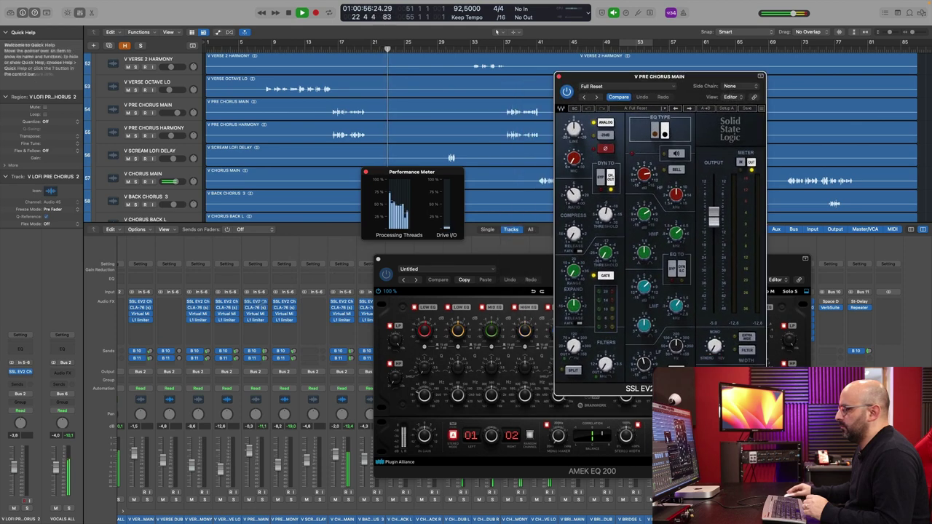
- Inspect CLA-76, Virtual Mix Rack and L1 on the verse vocals, then close the plug-in windows
{"action": "left_click", "coordinate": [227, 307]}
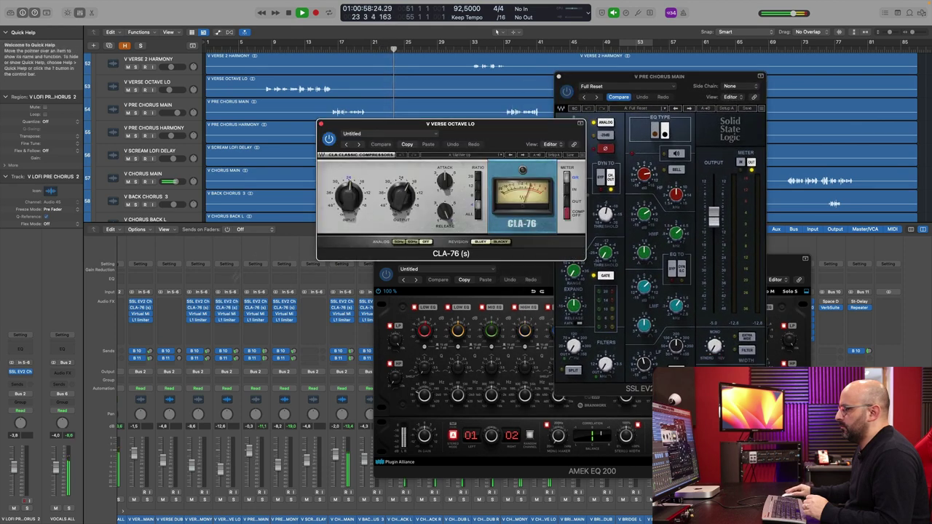
{"action": "left_click", "coordinate": [203, 314]}
{"action": "left_click", "coordinate": [140, 319]}
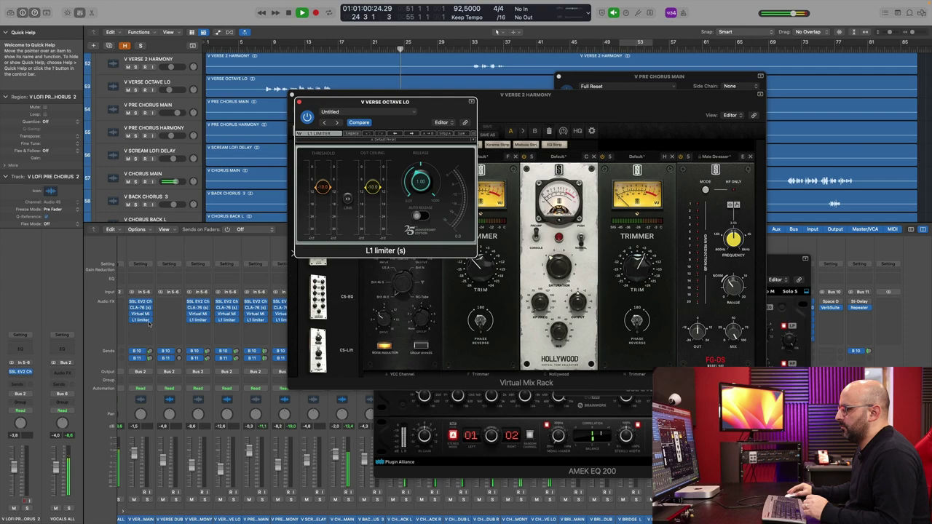
{"action": "left_click", "coordinate": [306, 108]}
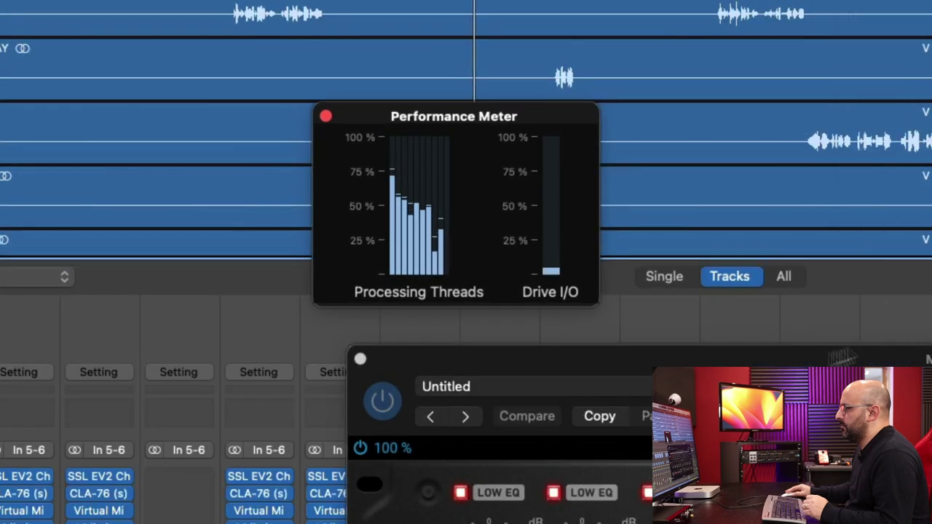
{"action": "left_click_drag", "start_coordinate": [396, 265], "coordinate": [554, 173]}
{"action": "left_click", "coordinate": [791, 106]}
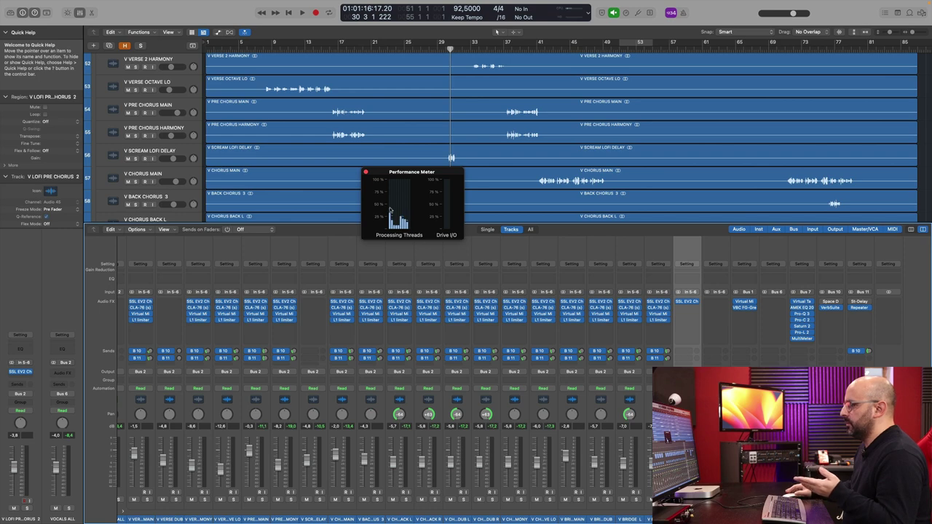
{"action": "left_click", "coordinate": [485, 301]}
{"action": "left_click", "coordinate": [542, 307]}
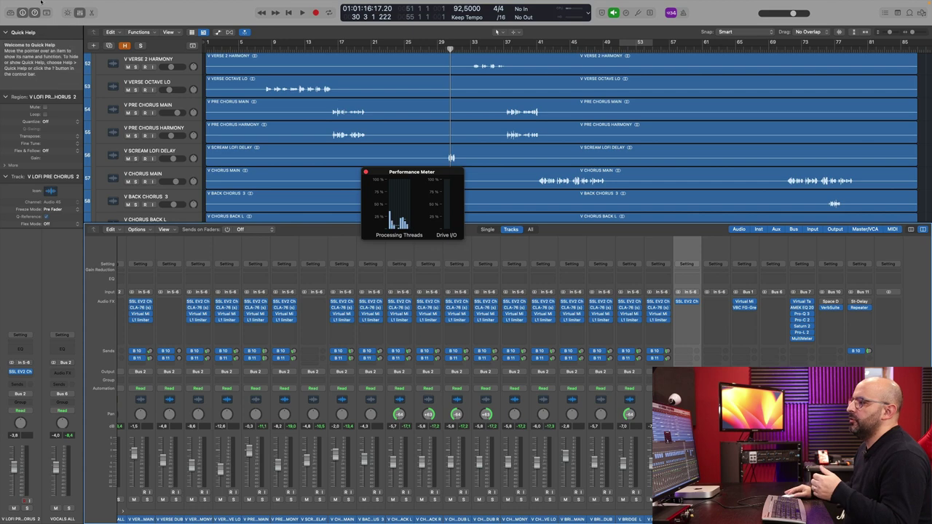
- In Audio settings, choose the 1024-sample I/O buffer and review the processing threads options
{"action": "left_click", "coordinate": [30, 4]}
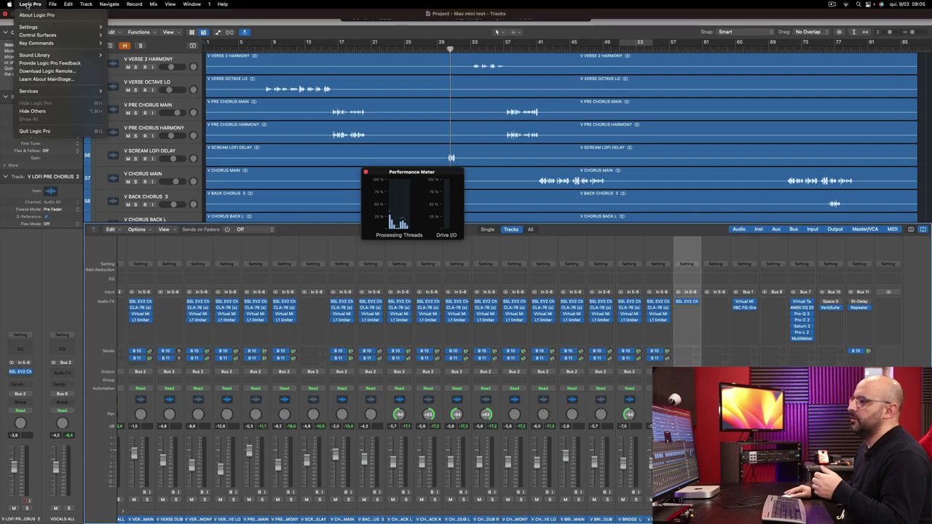
{"action": "mouse_move", "coordinate": [80, 27]}
{"action": "left_click", "coordinate": [131, 35]}
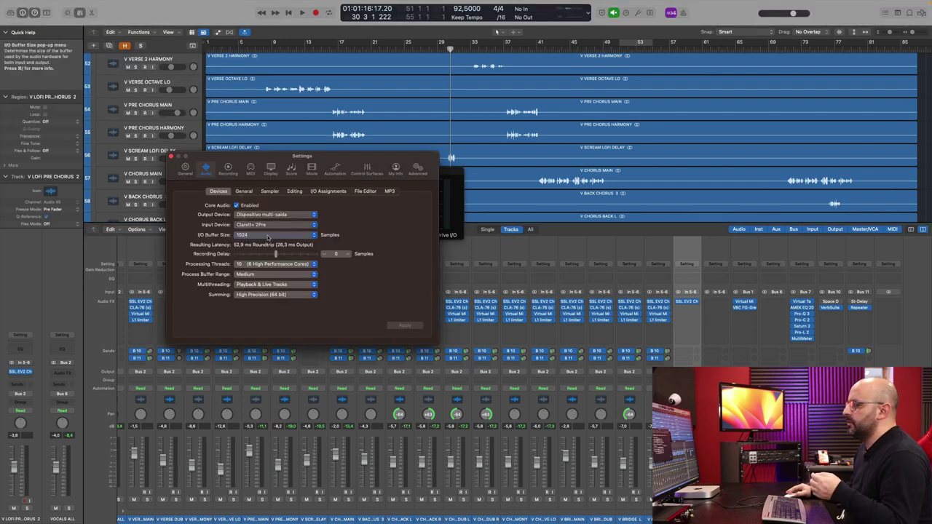
{"action": "left_click", "coordinate": [273, 234]}
{"action": "left_click", "coordinate": [275, 264]}
{"action": "left_click", "coordinate": [275, 264]}
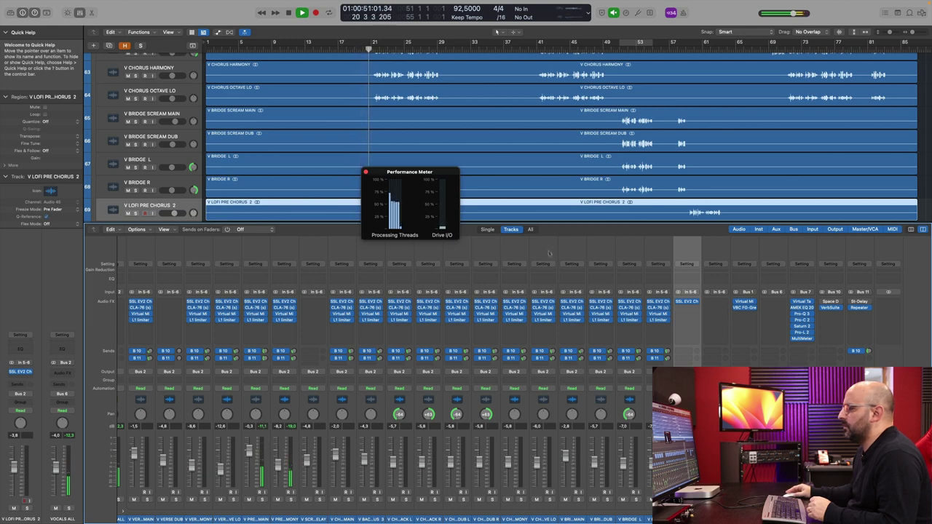
- Open SSL EV2 and CLA-76 on V CHORUS OCTAVE LO and Virtual Mix Rack on V CHORUS DUB R
{"action": "left_click", "coordinate": [543, 300]}
{"action": "left_click_drag", "start_coordinate": [393, 98], "coordinate": [682, 78]}
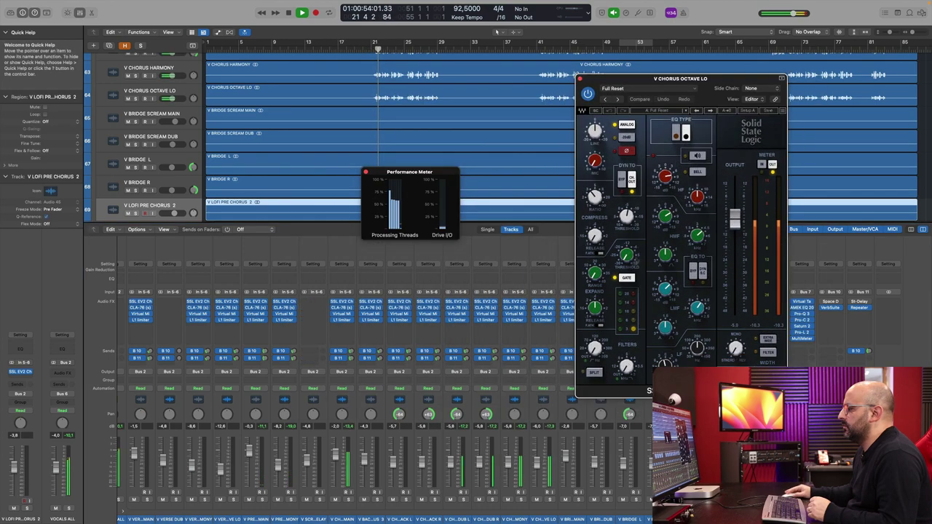
{"action": "left_click", "coordinate": [544, 308]}
{"action": "left_click", "coordinate": [481, 317]}
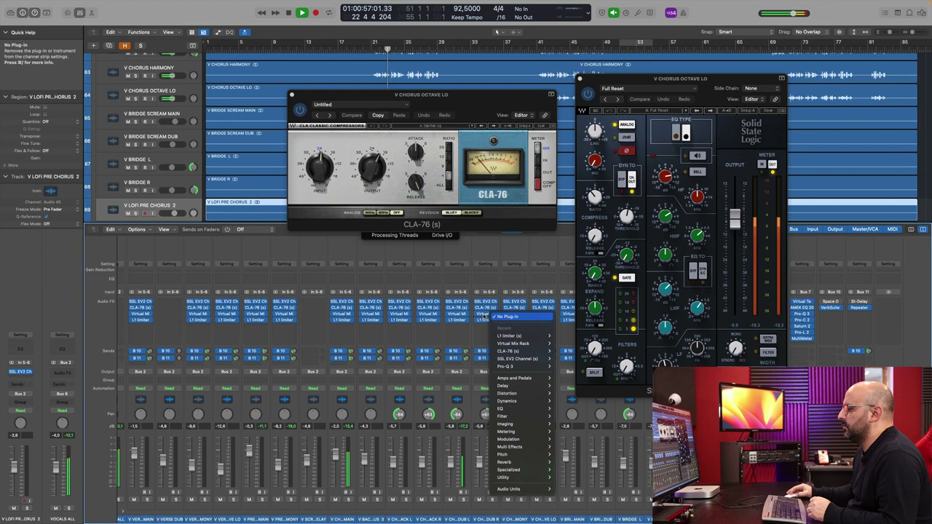
{"action": "key", "text": "Escape"}
{"action": "left_click", "coordinate": [458, 315]}
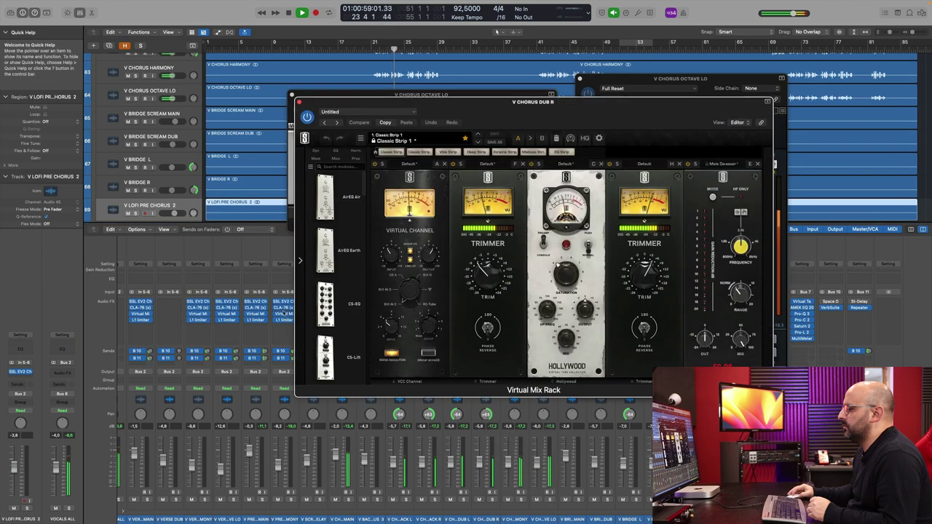
- Open L1 on V PRE CHORUS MAIN and the V VERSE OCTAVE LO rack, then close the limiter, rack and CLA-76 windows
{"action": "left_click", "coordinate": [255, 321]}
{"action": "left_click", "coordinate": [226, 314]}
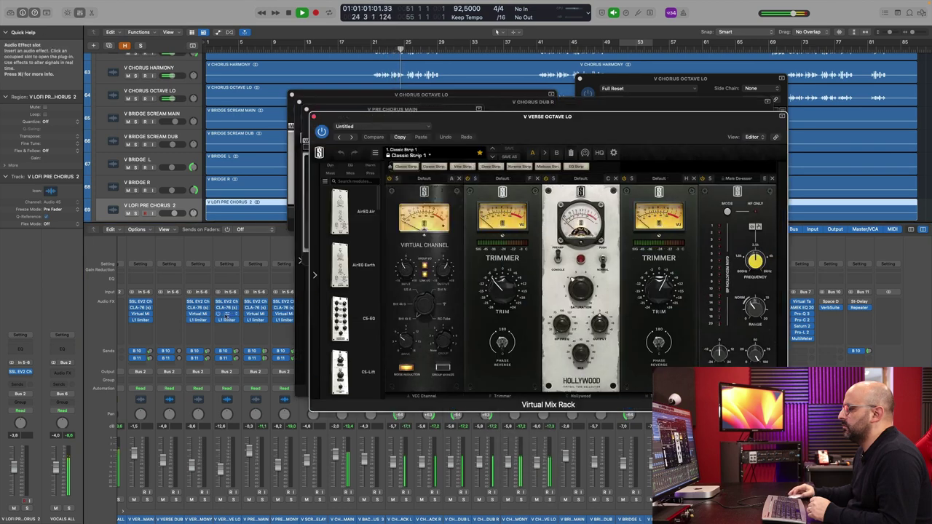
{"action": "left_click", "coordinate": [305, 110]}
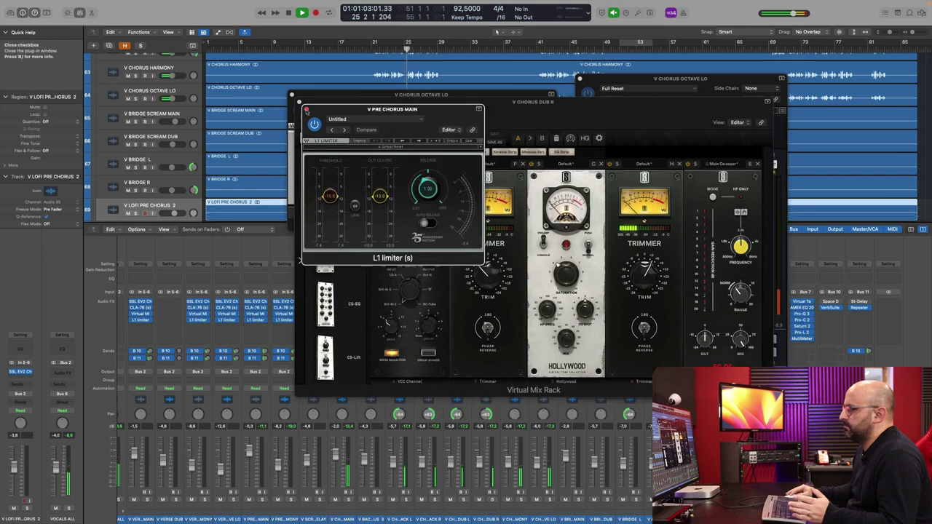
{"action": "left_click", "coordinate": [306, 109]}
{"action": "left_click", "coordinate": [313, 117]}
{"action": "left_click", "coordinate": [292, 95]}
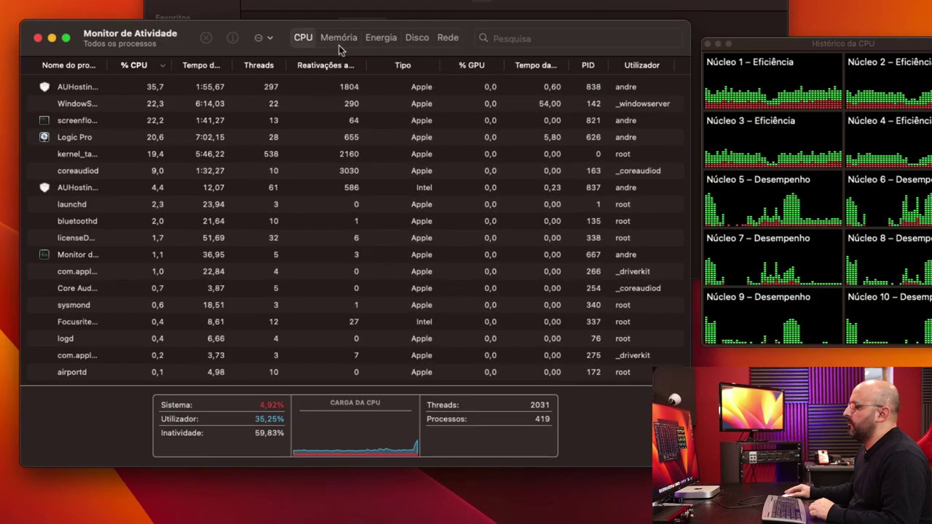
- Compare Logic Pro's per-process memory and CPU figures, finishing on the Memória tab
{"action": "left_click", "coordinate": [338, 39]}
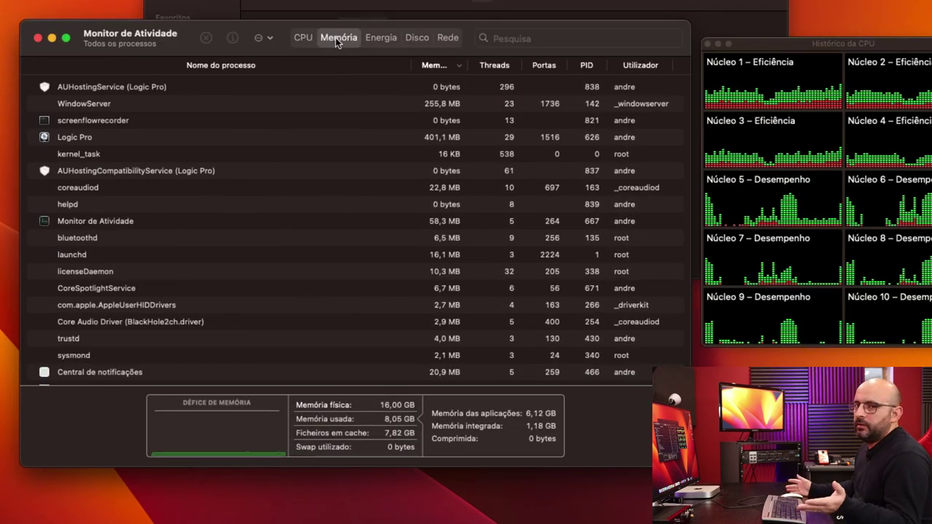
{"action": "left_click", "coordinate": [303, 38]}
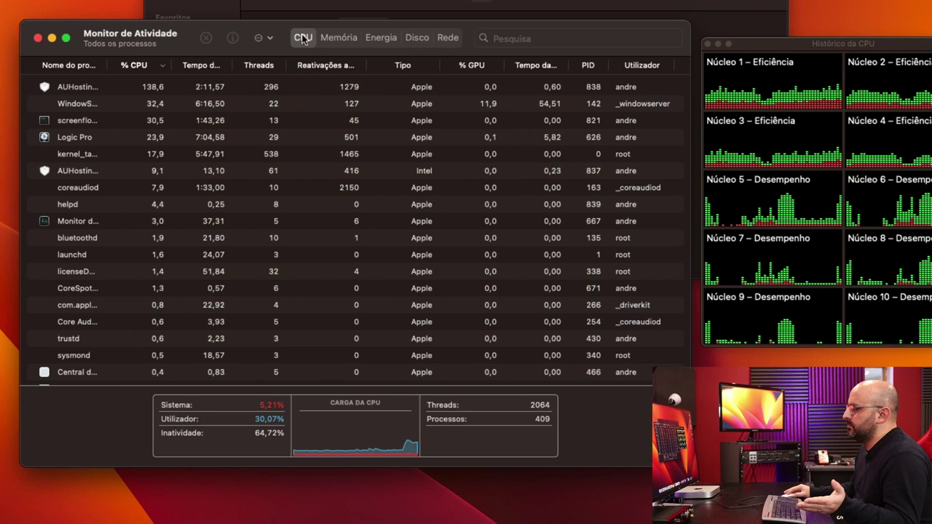
{"action": "left_click", "coordinate": [349, 38]}
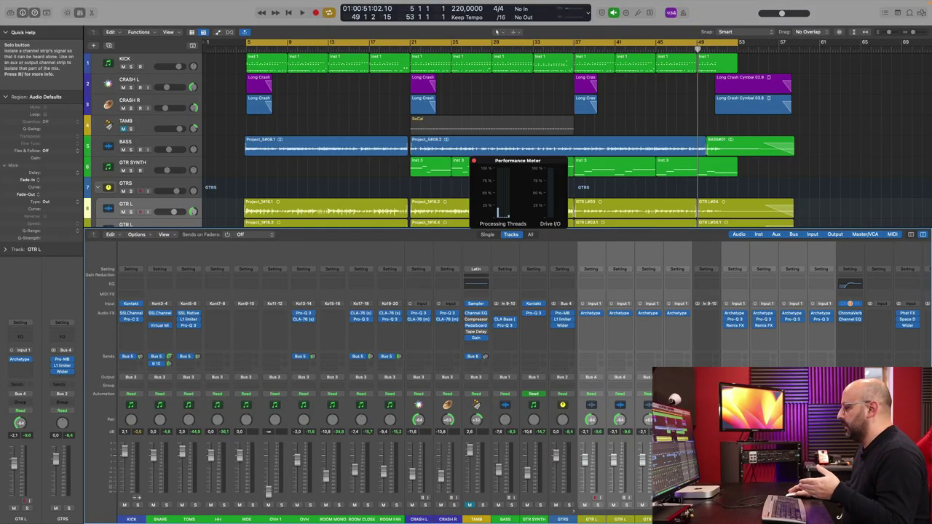
{"action": "scroll", "coordinate": [388, 325], "scroll_direction": "right", "scroll_amount": 5}
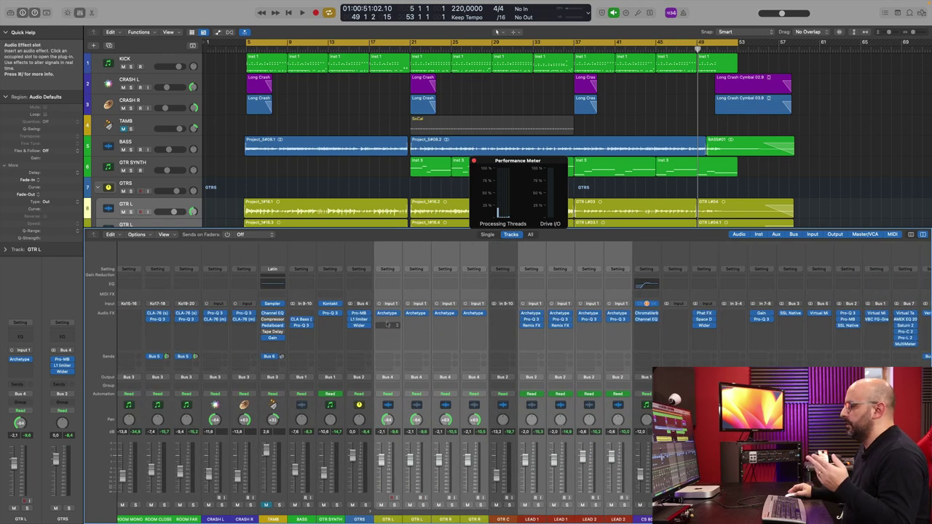
{"action": "left_click", "coordinate": [388, 314]}
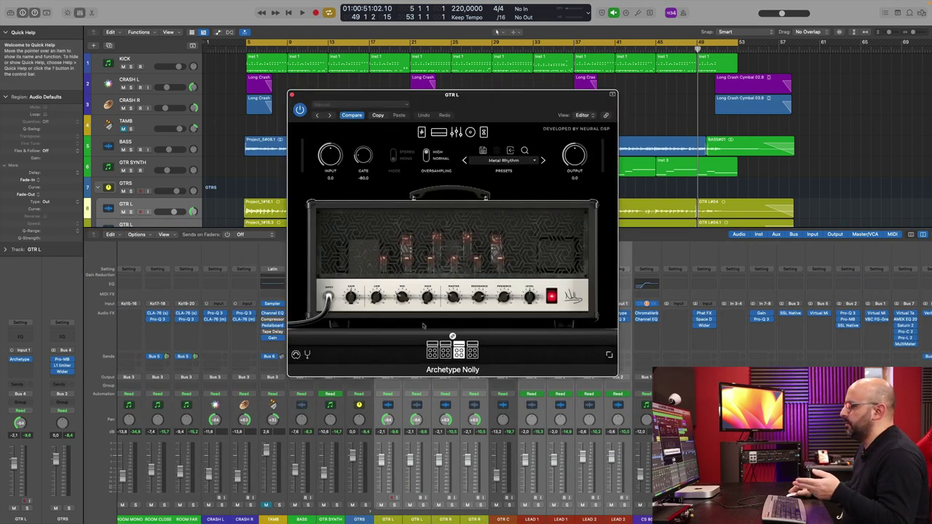
{"action": "scroll", "coordinate": [442, 334], "scroll_direction": "right", "scroll_amount": 2}
{"action": "left_click", "coordinate": [310, 303]}
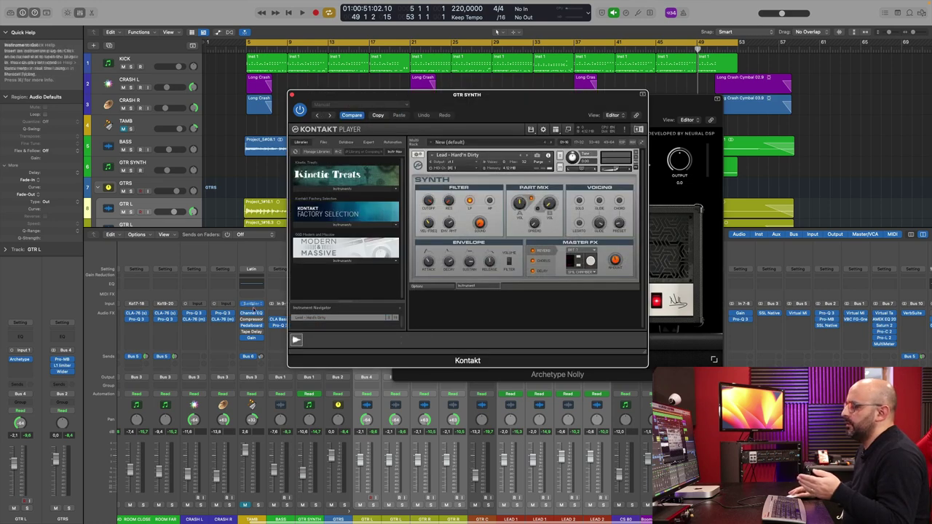
{"action": "scroll", "coordinate": [252, 305], "scroll_direction": "left", "scroll_amount": 8}
{"action": "left_click", "coordinate": [131, 303]}
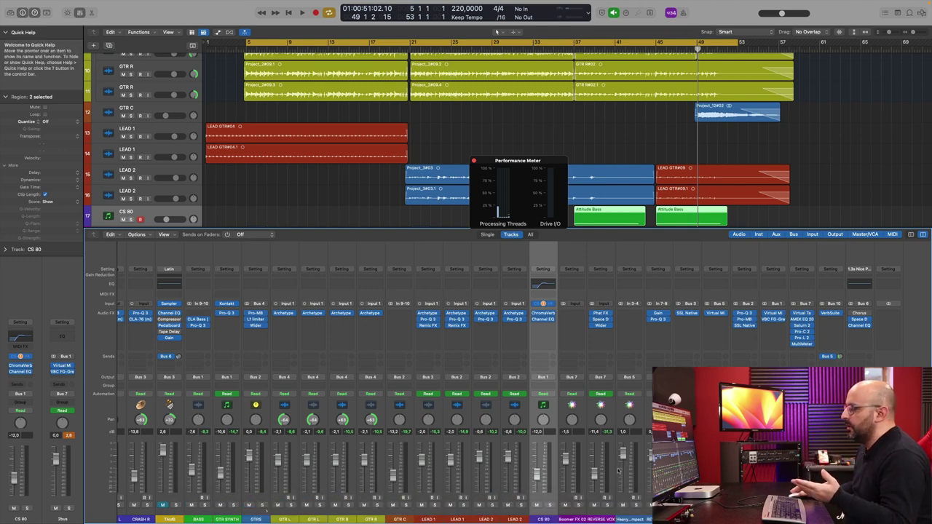
{"action": "scroll", "coordinate": [356, 182], "scroll_direction": "up", "scroll_amount": 3}
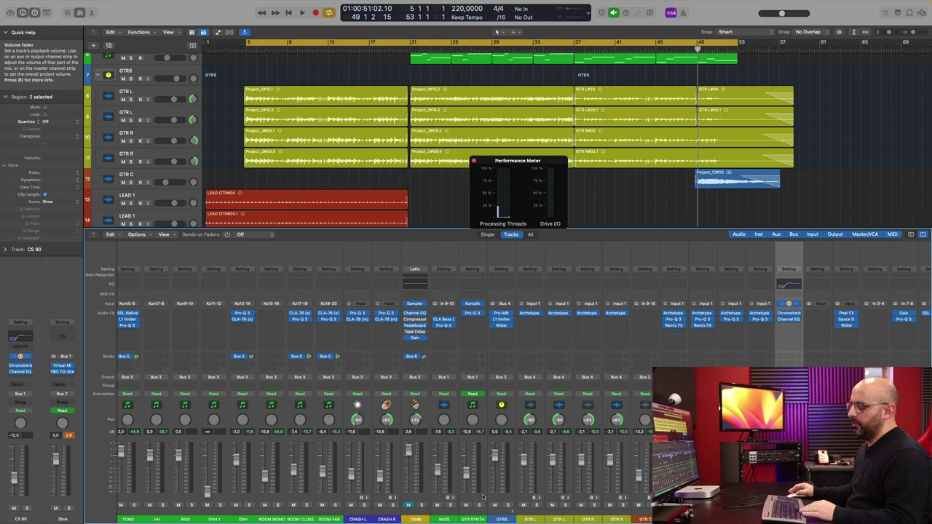
- Start playback, then hide the Mixer and bring it back beneath the tracks
{"action": "key", "text": "space"}
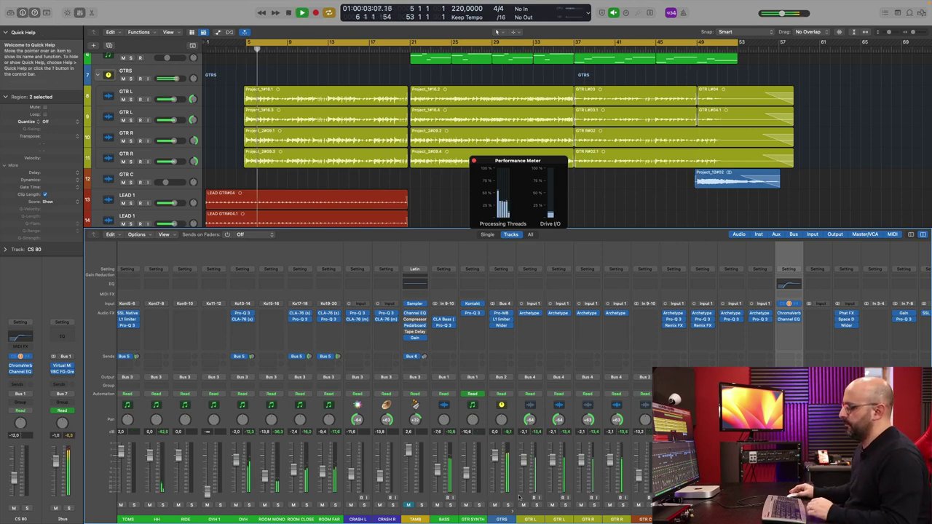
{"action": "key", "text": "x"}
{"action": "scroll", "coordinate": [450, 395], "scroll_direction": "up", "scroll_amount": 5}
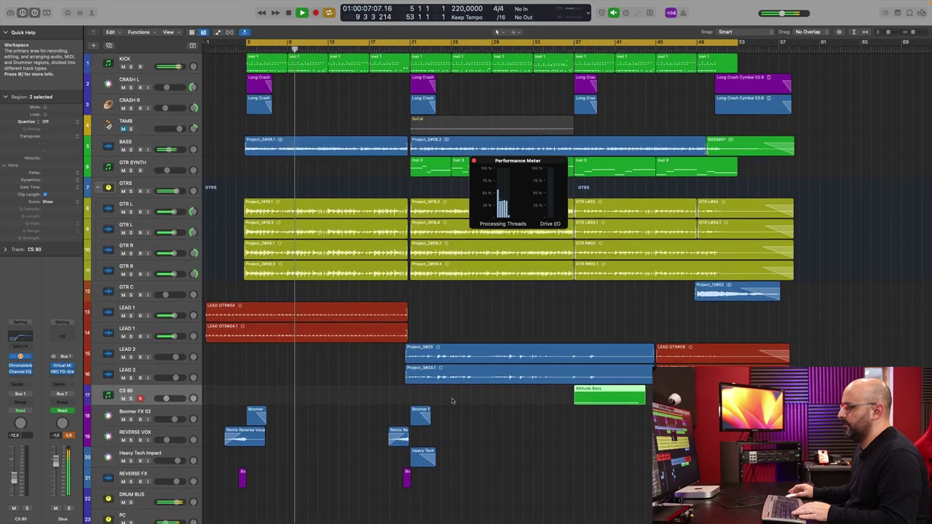
{"action": "key", "text": "x"}
{"action": "scroll", "coordinate": [509, 481], "scroll_direction": "left", "scroll_amount": 2}
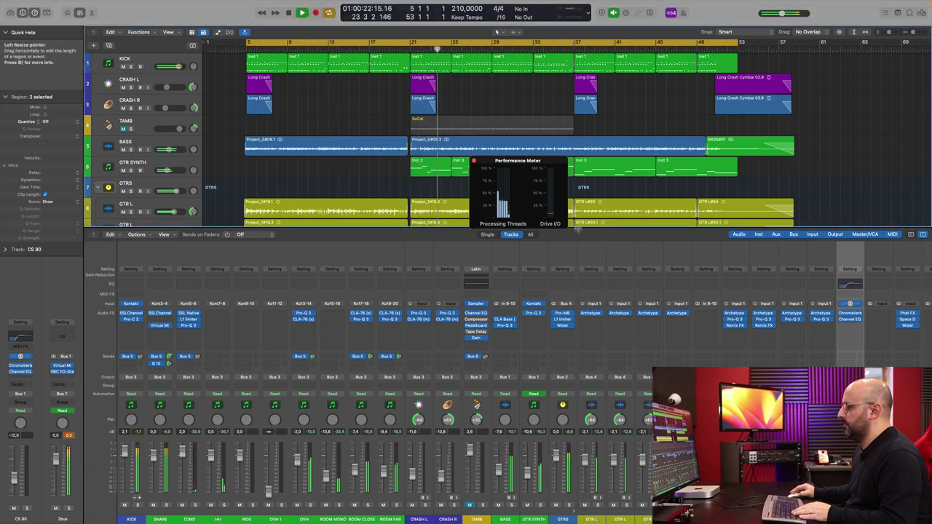
- Inspect and close Pro-MB on GTRS, then open Kontakt on GTR SYNTH
{"action": "left_click", "coordinate": [562, 316]}
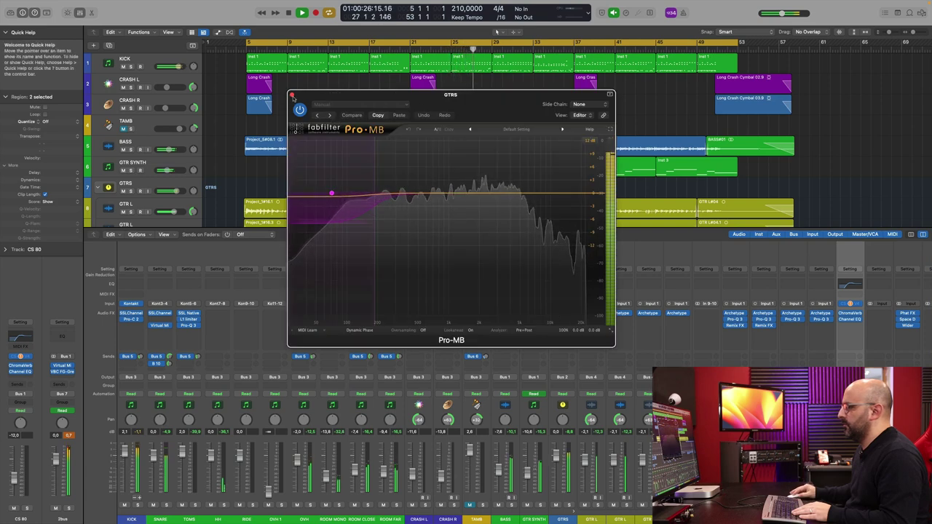
{"action": "key", "text": "super+w"}
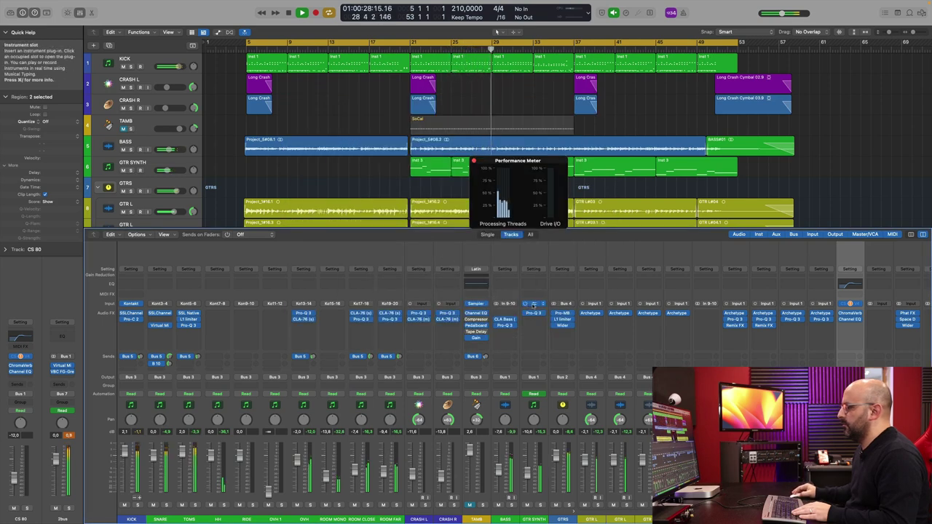
{"action": "left_click", "coordinate": [534, 304]}
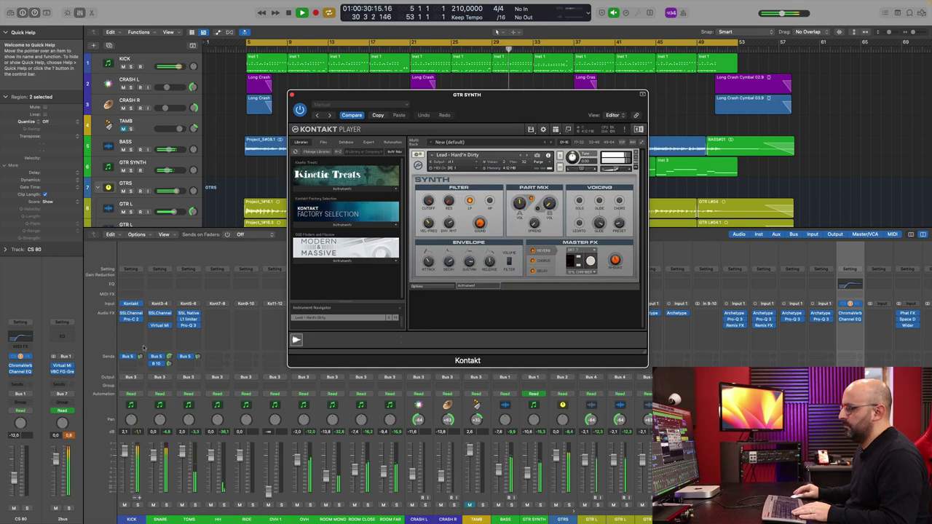
- Open the KICK Kontakt in compact view and move it, then close the GTR SYNTH Kontakt window
{"action": "left_click", "coordinate": [131, 304]}
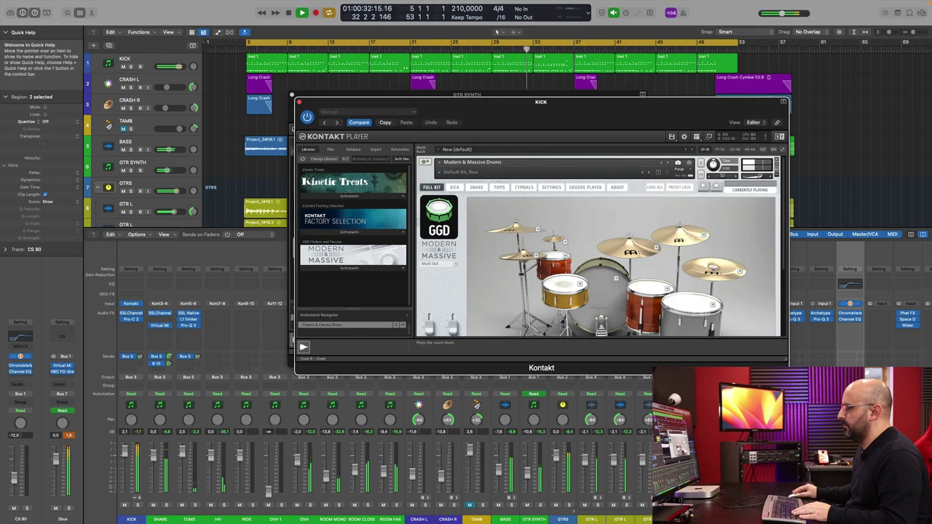
{"action": "left_click", "coordinate": [707, 137]}
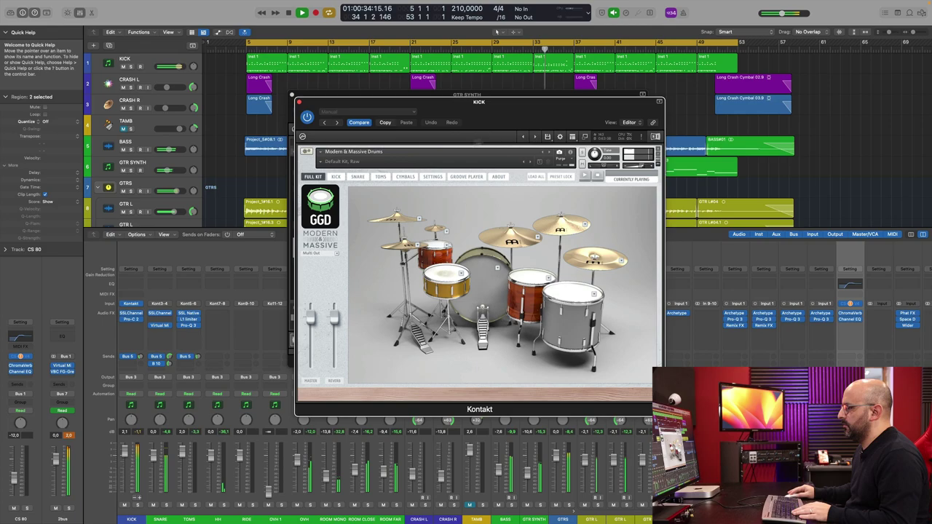
{"action": "left_click_drag", "start_coordinate": [392, 102], "coordinate": [450, 129]}
{"action": "left_click", "coordinate": [315, 117]}
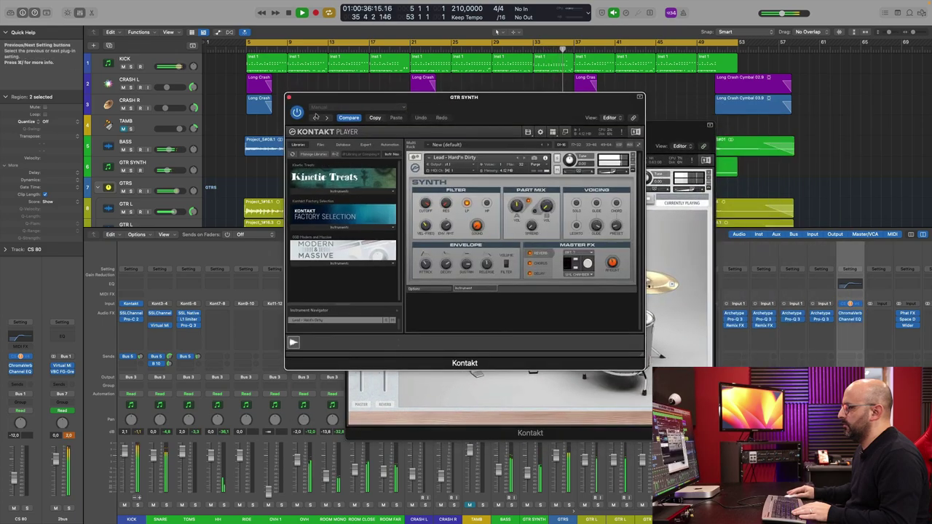
{"action": "left_click", "coordinate": [289, 97]}
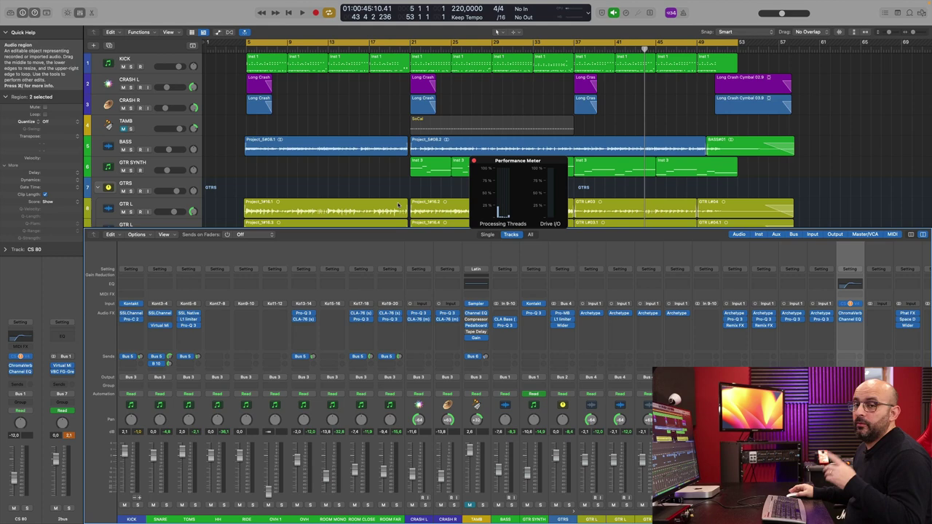
- Open Settings > Audio to the Devices pane showing the 32-sample I/O buffer
{"action": "mouse_move", "coordinate": [78, 2]}
{"action": "left_click", "coordinate": [32, 4]}
{"action": "mouse_move", "coordinate": [80, 27]}
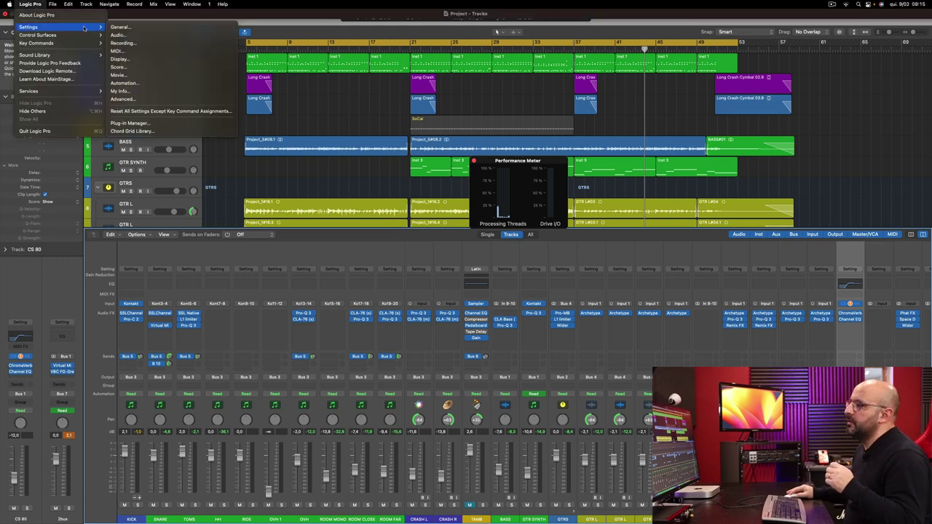
{"action": "left_click", "coordinate": [120, 36]}
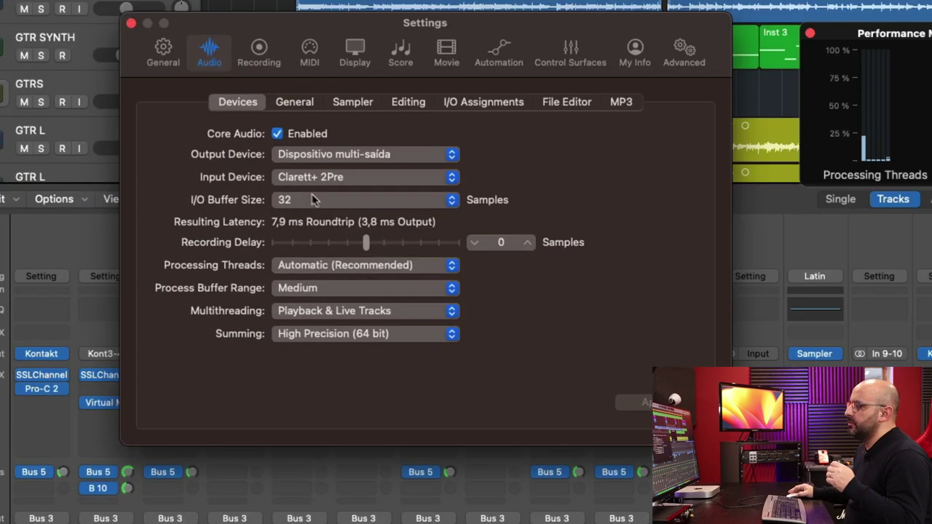